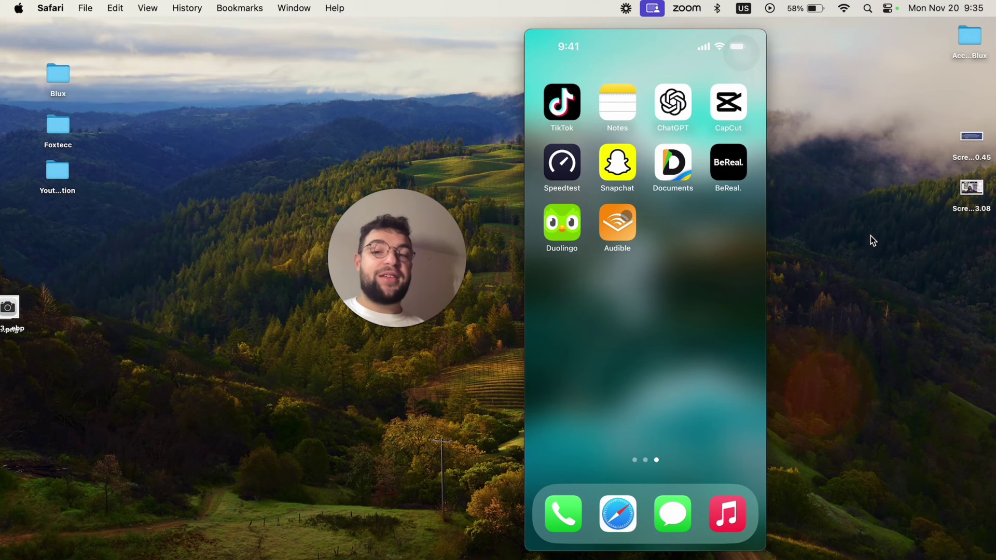
{"action": "left_click", "coordinate": [622, 226]}
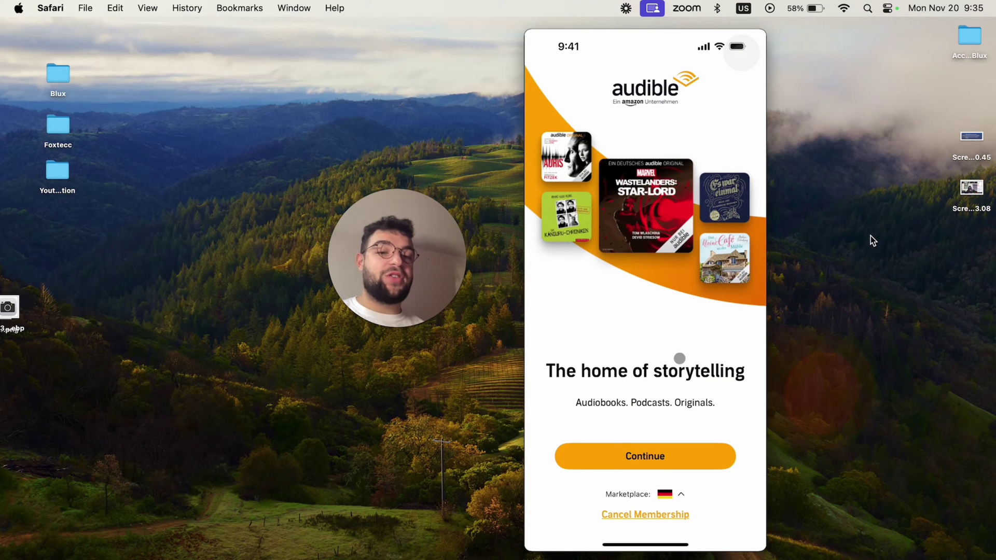
{"action": "left_click", "coordinate": [624, 514]}
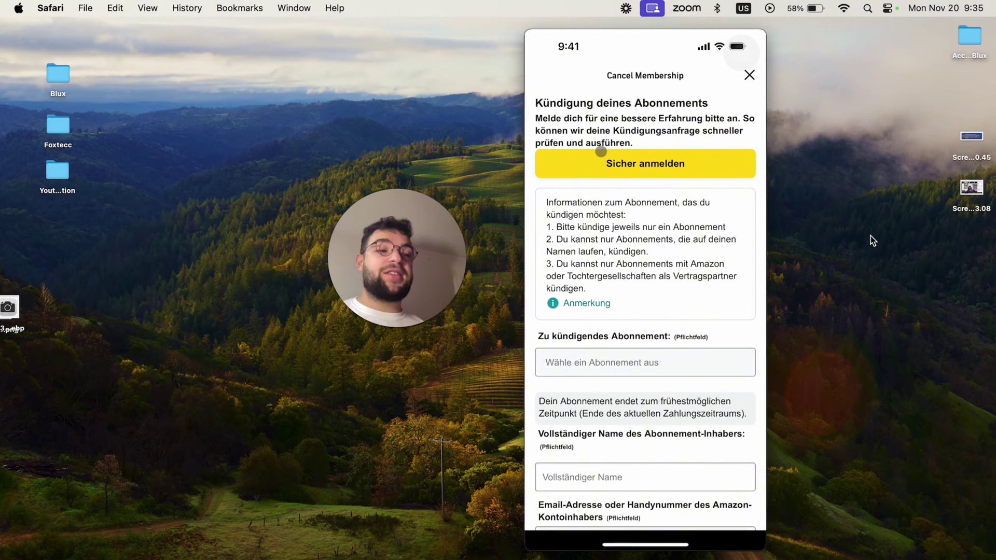
{"action": "left_click_drag", "start_coordinate": [638, 318], "coordinate": [612, 174]}
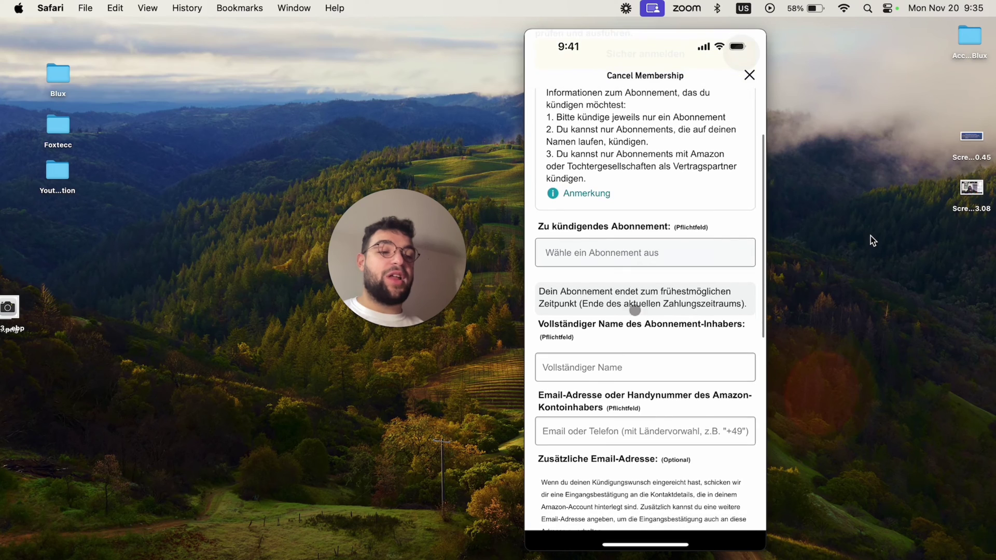
{"action": "left_click_drag", "start_coordinate": [630, 332], "coordinate": [628, 235]}
{"action": "left_click_drag", "start_coordinate": [600, 391], "coordinate": [623, 255]}
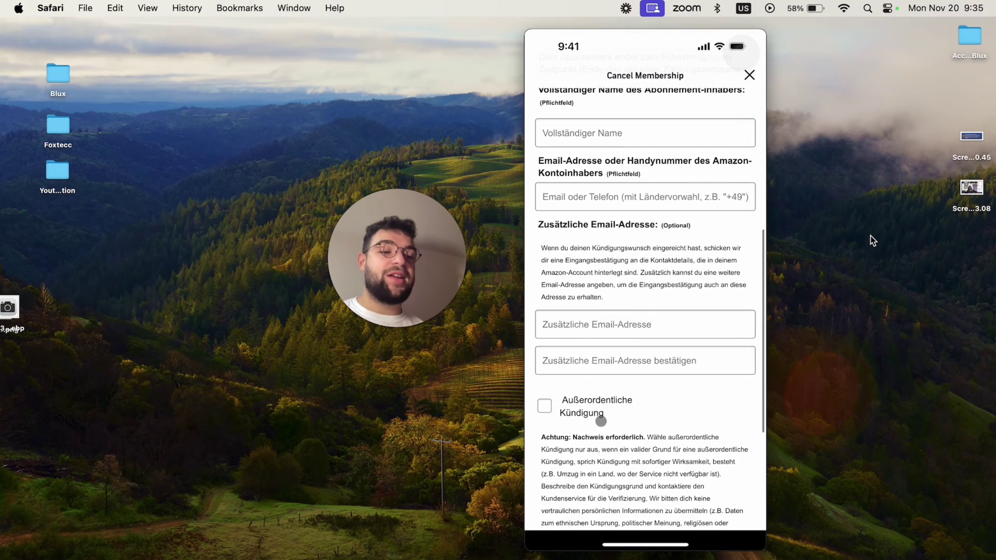
{"action": "left_click_drag", "start_coordinate": [601, 421], "coordinate": [585, 269]}
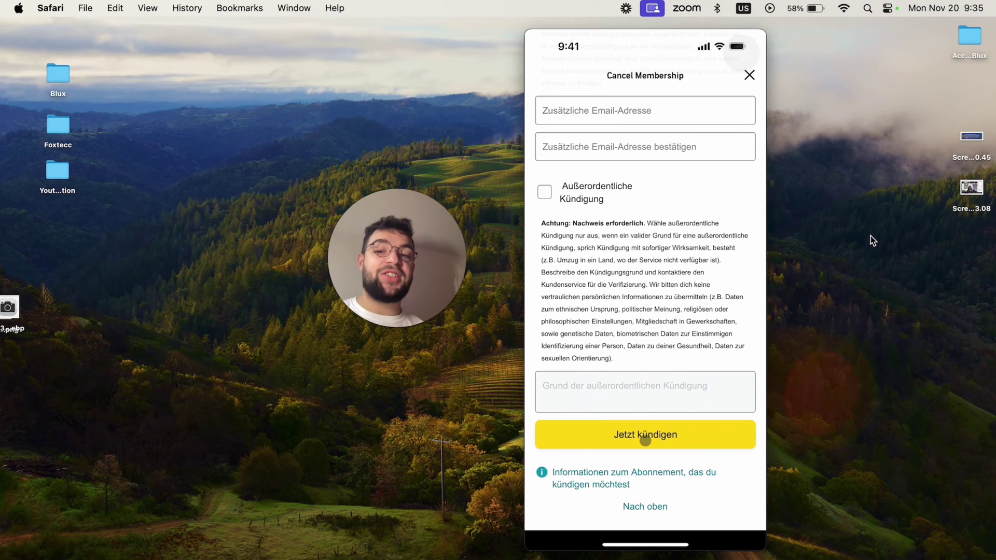
{"action": "left_click", "coordinate": [744, 32]}
{"action": "left_click", "coordinate": [749, 75]}
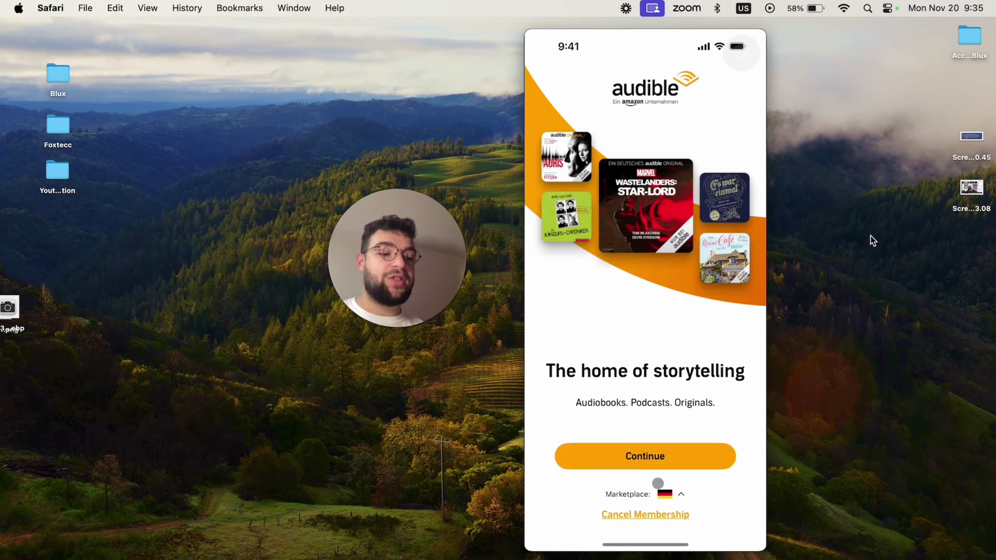
{"action": "left_click", "coordinate": [681, 494]}
{"action": "left_click", "coordinate": [616, 113]}
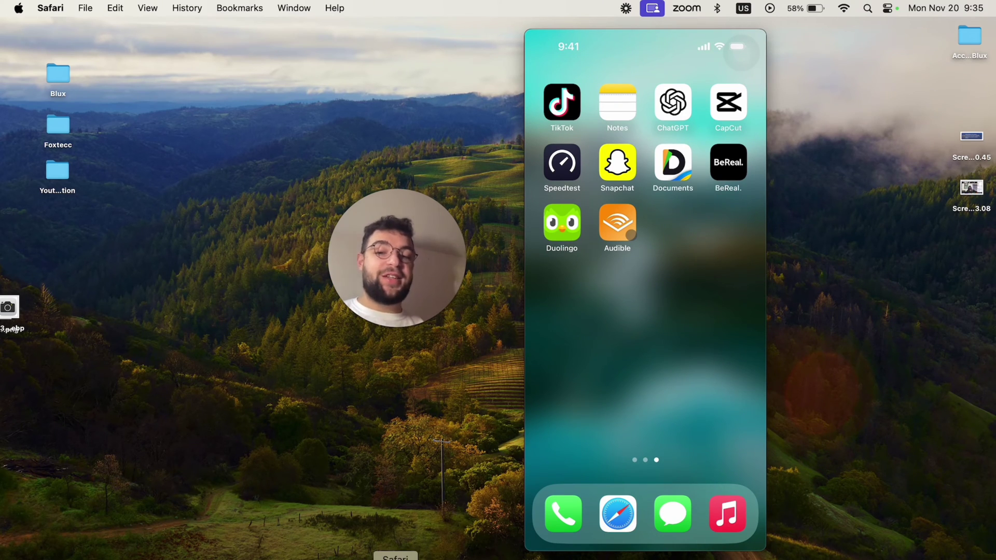
- Bring up Safari and switch to the signed-in audible.de tab
{"action": "left_click", "coordinate": [396, 557]}
{"action": "left_click_drag", "start_coordinate": [437, 259], "coordinate": [244, 265]}
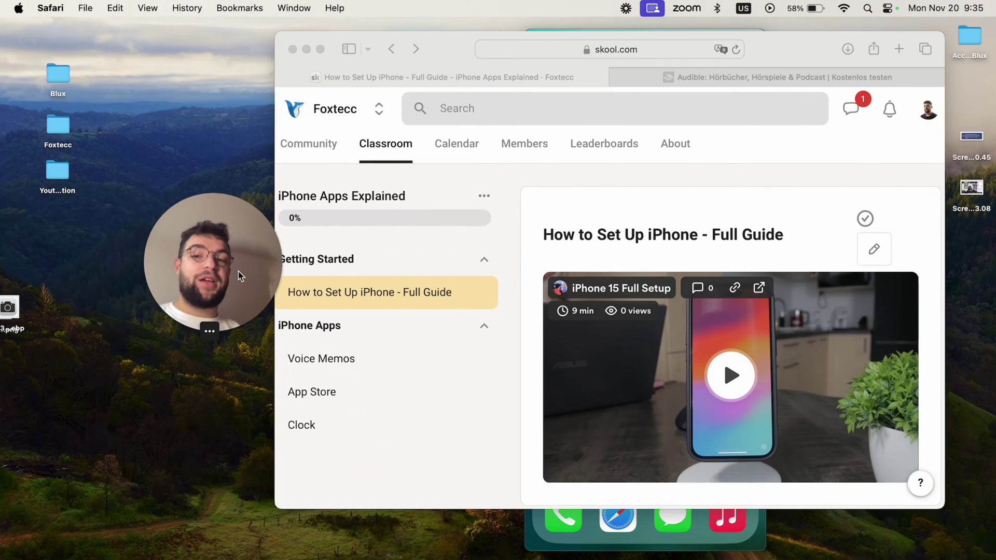
{"action": "left_click", "coordinate": [646, 78]}
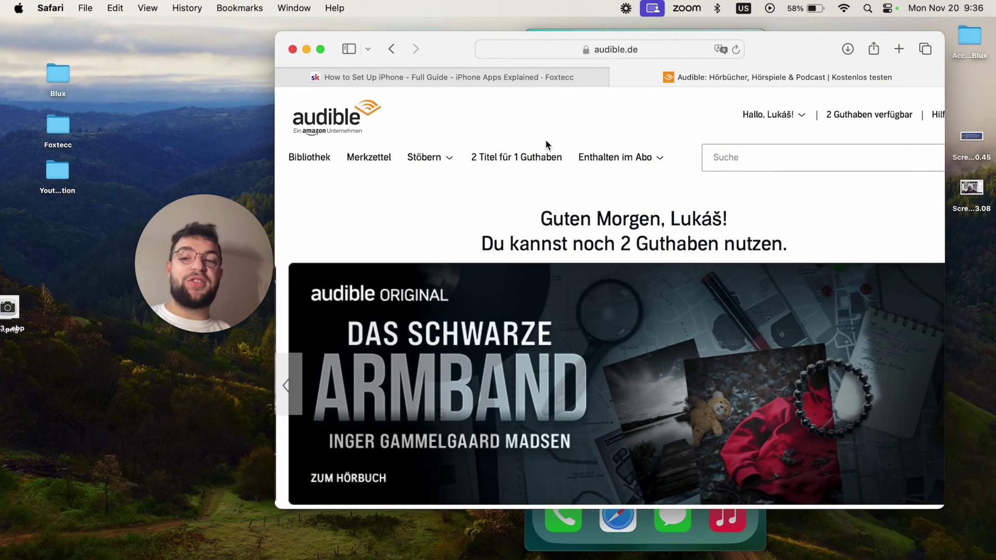
{"action": "scroll", "coordinate": [649, 145], "scroll_direction": "right", "scroll_amount": 2}
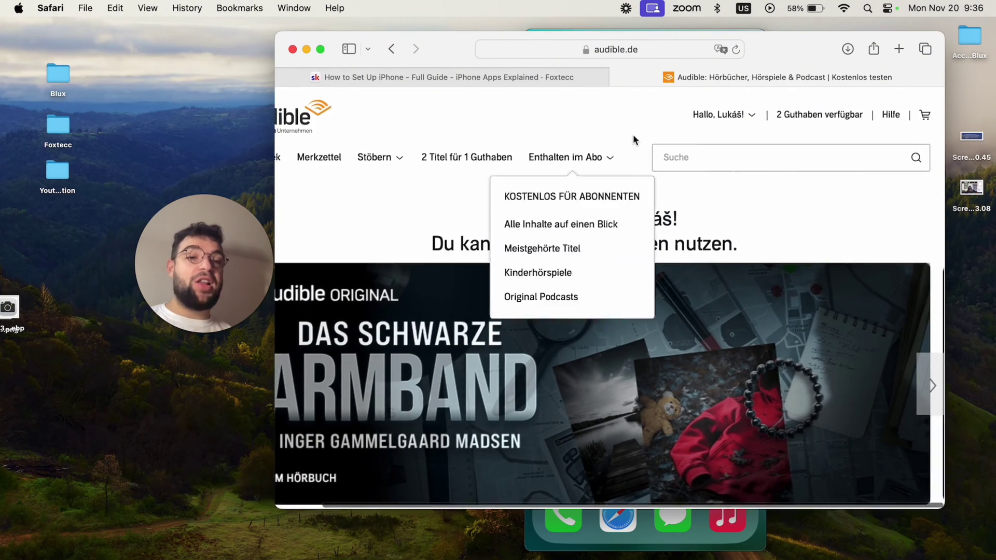
{"action": "mouse_move", "coordinate": [739, 122]}
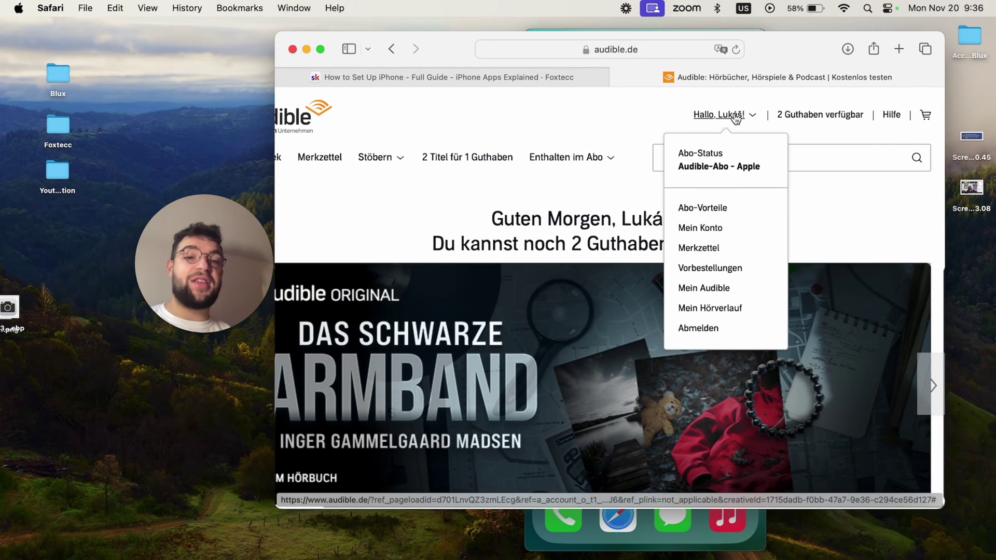
- Open the Mein Konto account overview and scroll down through it
{"action": "left_click", "coordinate": [706, 231]}
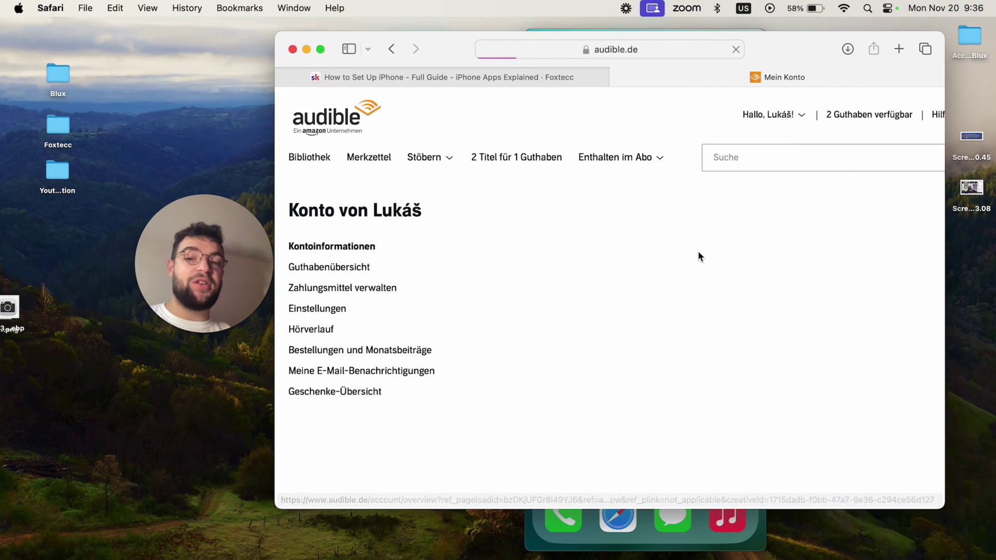
{"action": "scroll", "coordinate": [594, 363], "scroll_direction": "down", "scroll_amount": 3}
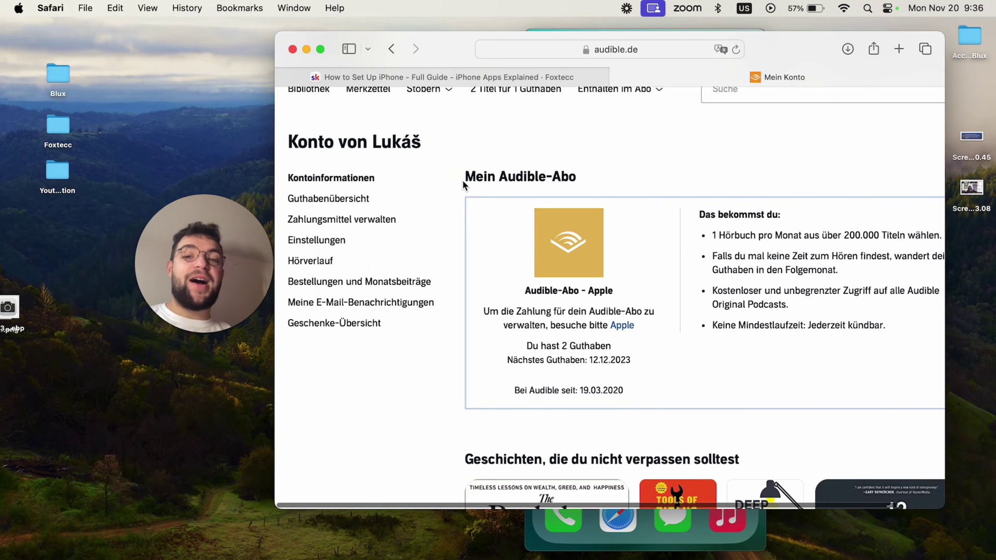
{"action": "scroll", "coordinate": [574, 218], "scroll_direction": "down", "scroll_amount": 2}
{"action": "scroll", "coordinate": [574, 218], "scroll_direction": "right", "scroll_amount": 2}
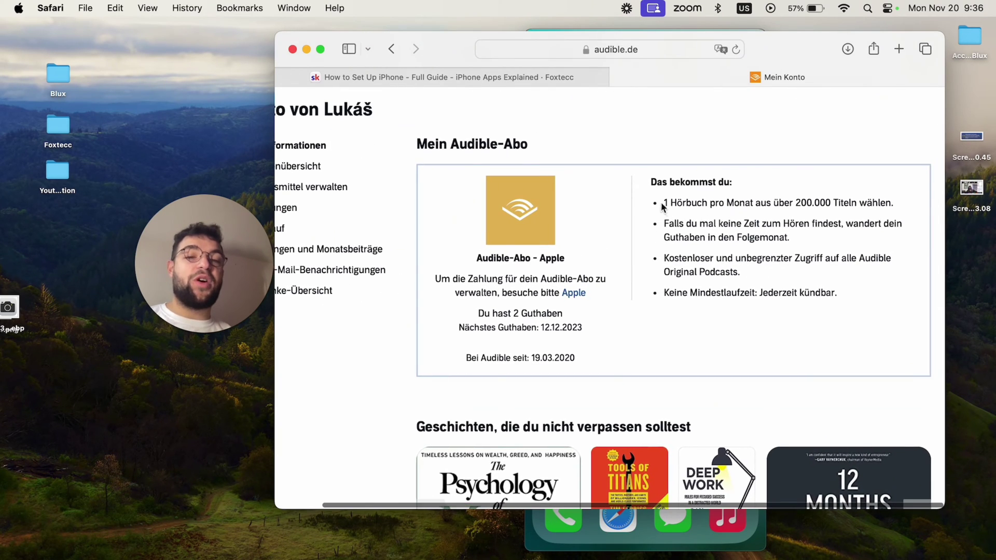
{"action": "left_click", "coordinate": [756, 254]}
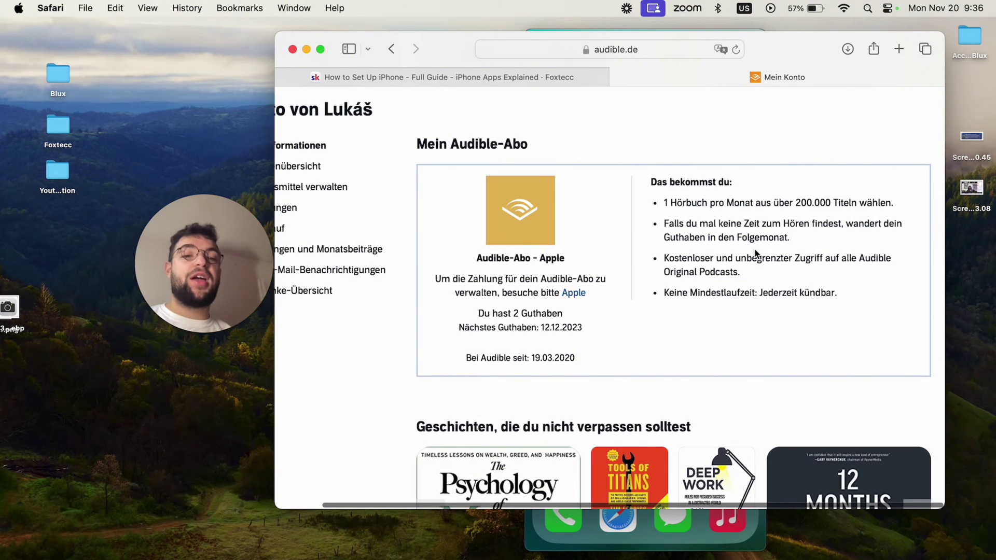
- Highlight the Mein Audible-Abo note saying the membership is billed through Apple
{"action": "scroll", "coordinate": [696, 292], "scroll_direction": "down", "scroll_amount": 1}
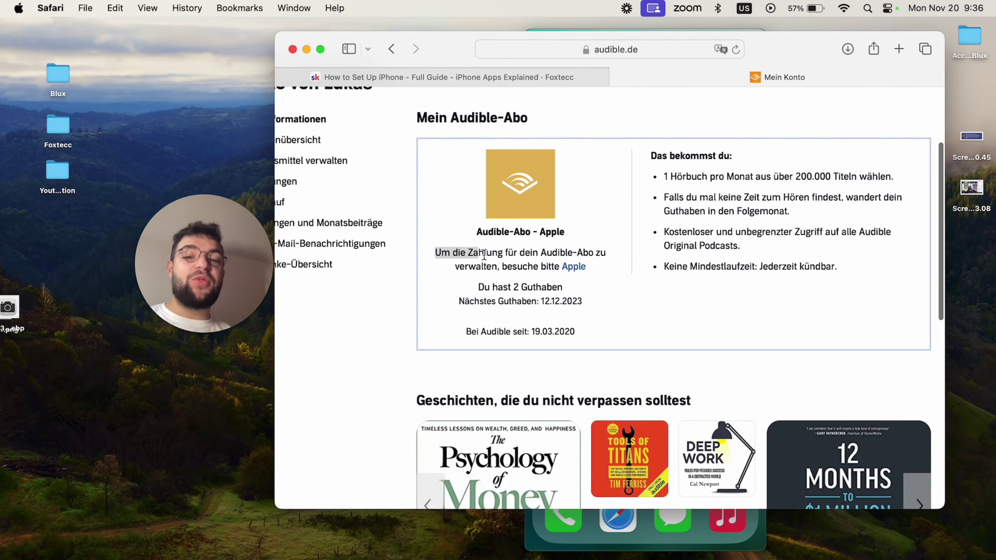
{"action": "left_click_drag", "start_coordinate": [545, 249], "coordinate": [586, 268]}
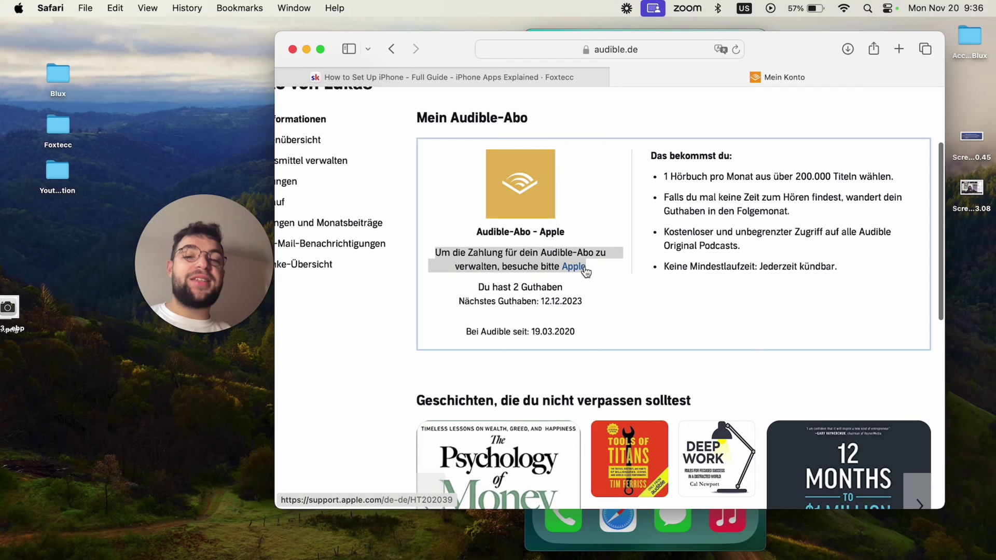
{"action": "left_click", "coordinate": [526, 273]}
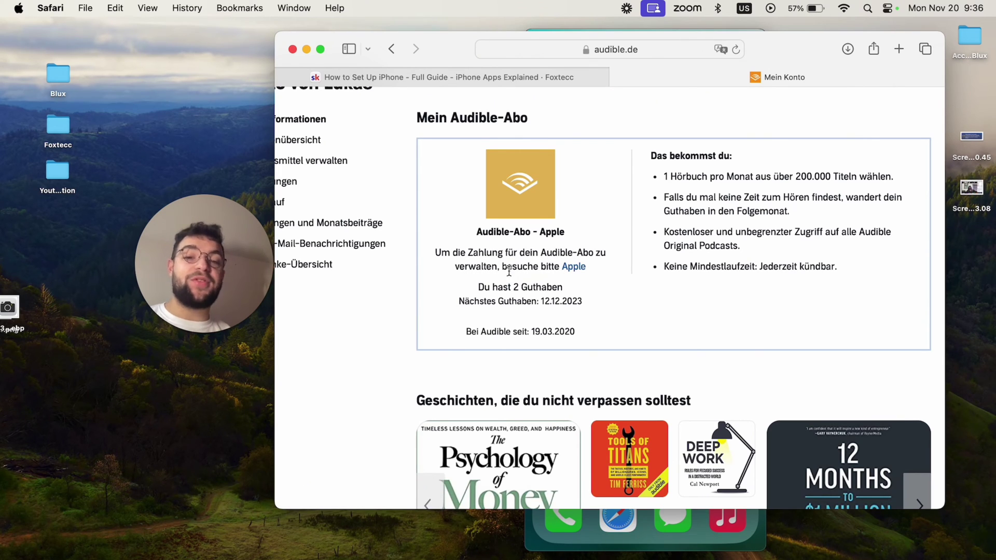
- Follow the Apple link, read the support article's cancellation steps, then close that tab
{"action": "left_click", "coordinate": [573, 267]}
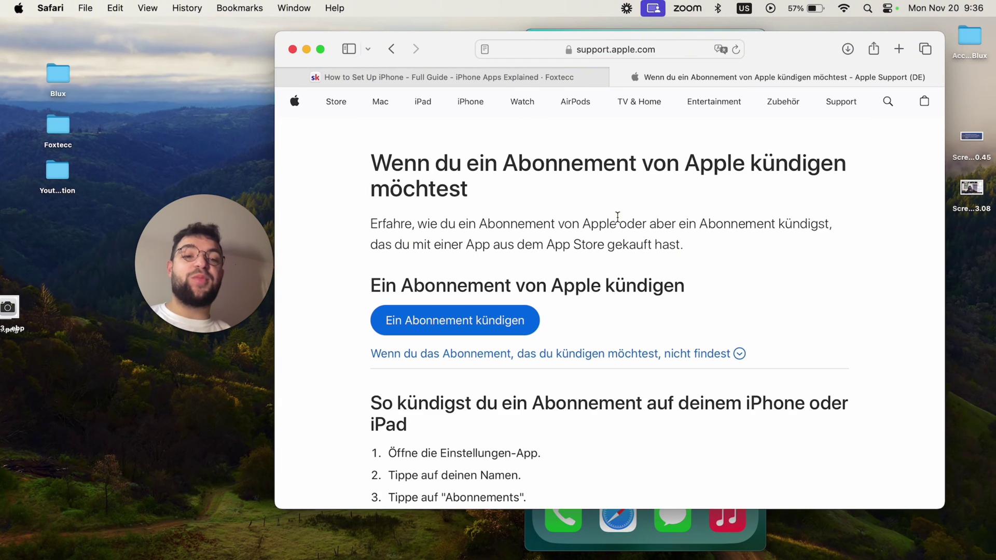
{"action": "scroll", "coordinate": [618, 217], "scroll_direction": "down", "scroll_amount": 5}
{"action": "scroll", "coordinate": [600, 293], "scroll_direction": "down", "scroll_amount": 8}
{"action": "scroll", "coordinate": [544, 328], "scroll_direction": "down", "scroll_amount": 5}
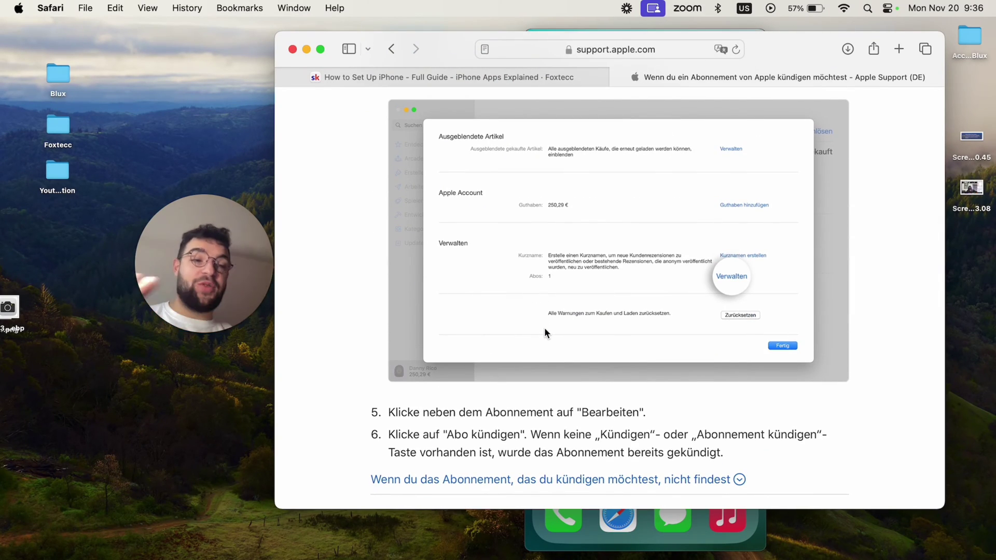
{"action": "scroll", "coordinate": [543, 332], "scroll_direction": "down", "scroll_amount": 7}
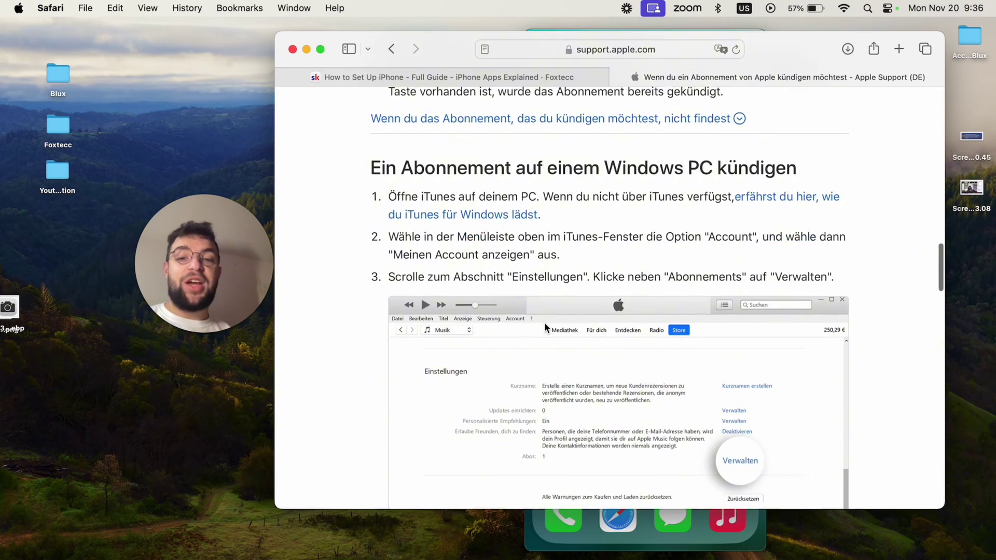
{"action": "scroll", "coordinate": [543, 322], "scroll_direction": "up", "scroll_amount": 20}
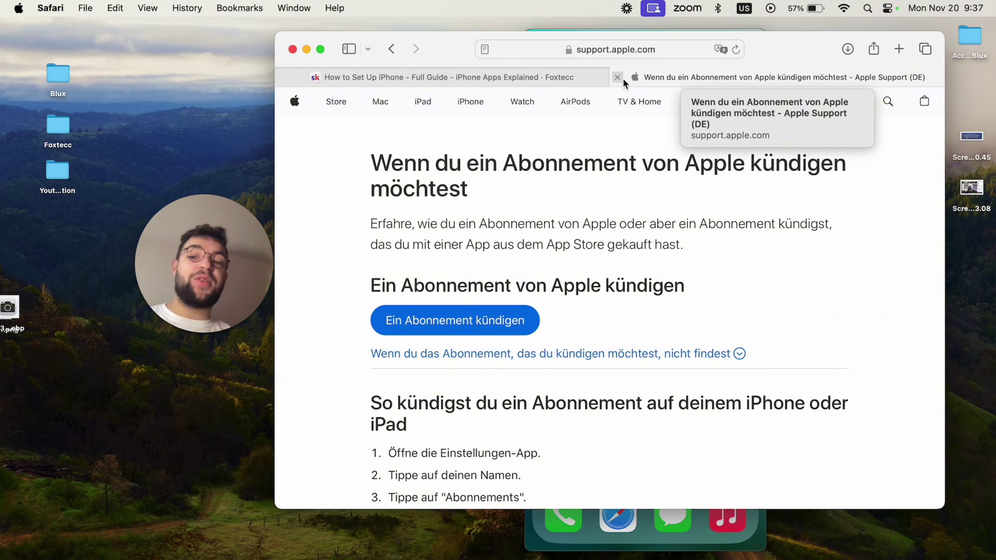
{"action": "left_click", "coordinate": [619, 78]}
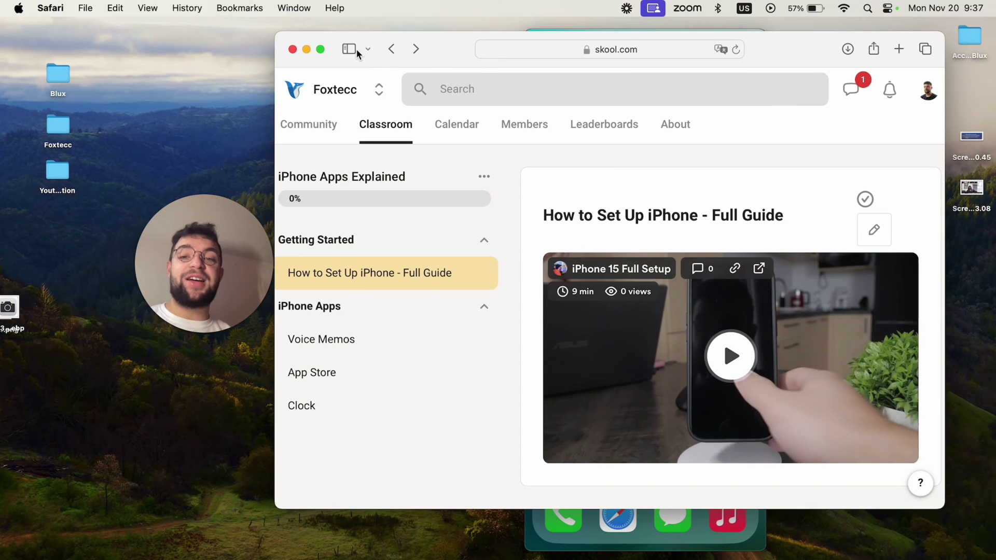
- Hide Safari, go back from the Snapchat+ plan to Subscriptions, then return home
{"action": "left_click", "coordinate": [308, 45]}
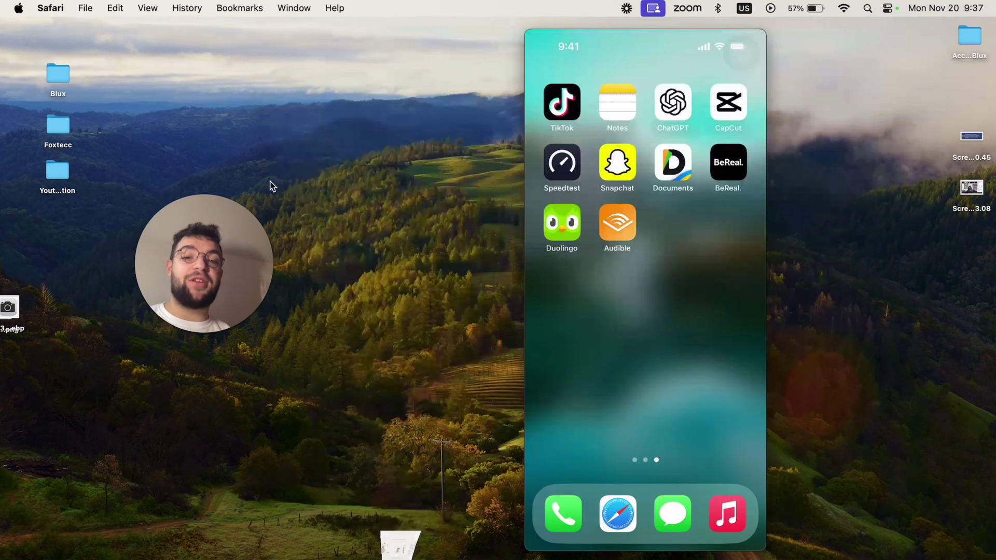
{"action": "left_click_drag", "start_coordinate": [255, 234], "coordinate": [384, 223]}
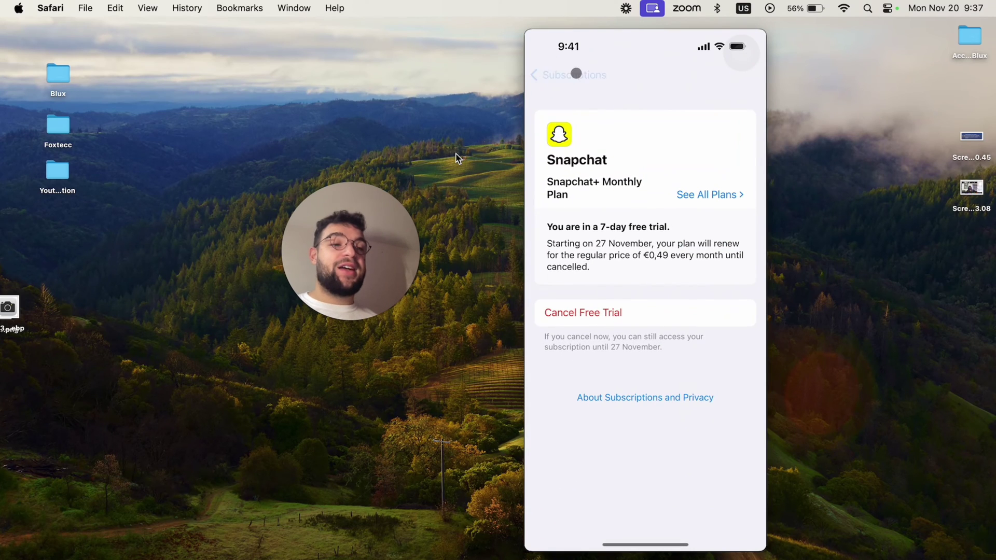
{"action": "left_click", "coordinate": [576, 73]}
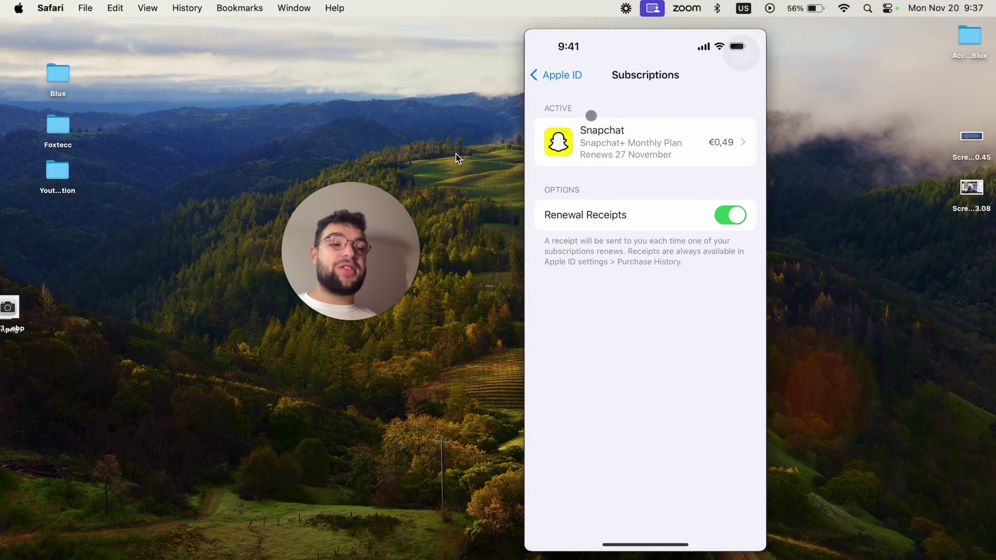
{"action": "left_click_drag", "start_coordinate": [616, 195], "coordinate": [623, 447]}
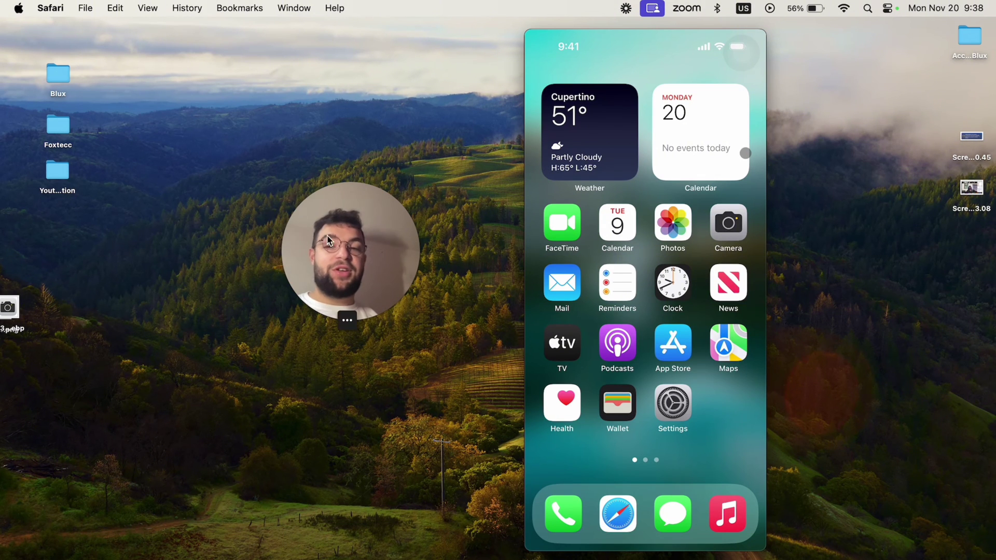
{"action": "left_click", "coordinate": [363, 550]}
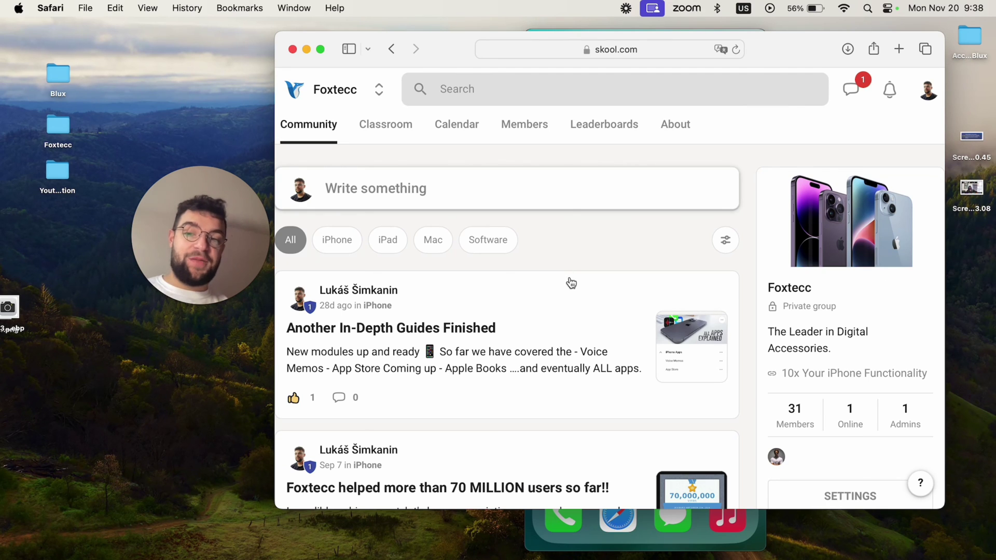
{"action": "left_click", "coordinate": [409, 126]}
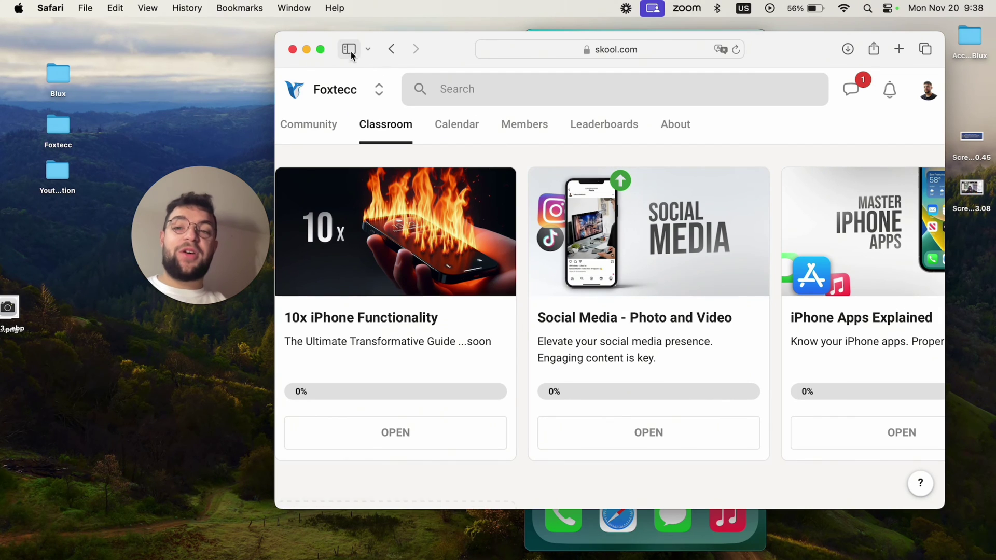
{"action": "left_click", "coordinate": [309, 49]}
{"action": "left_click_drag", "start_coordinate": [245, 202], "coordinate": [418, 216]}
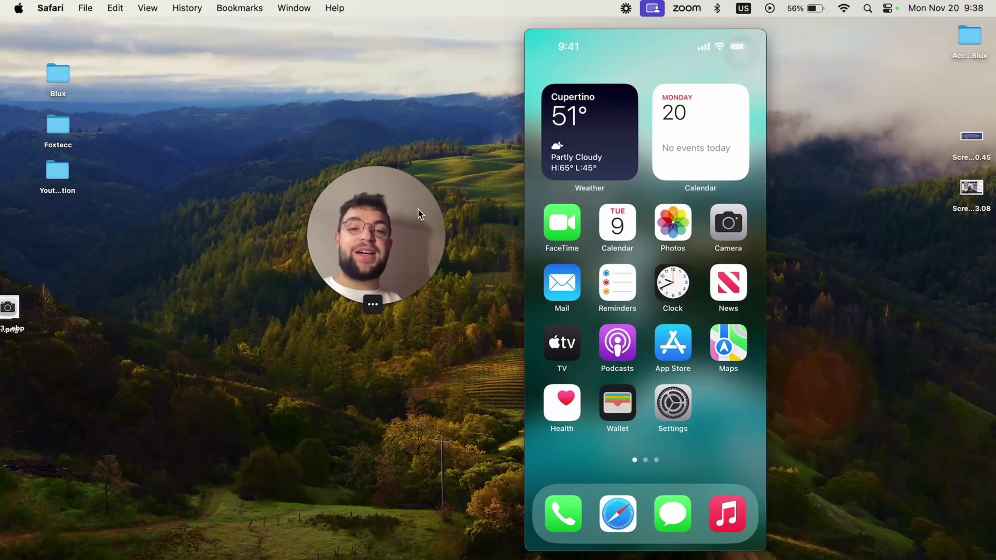